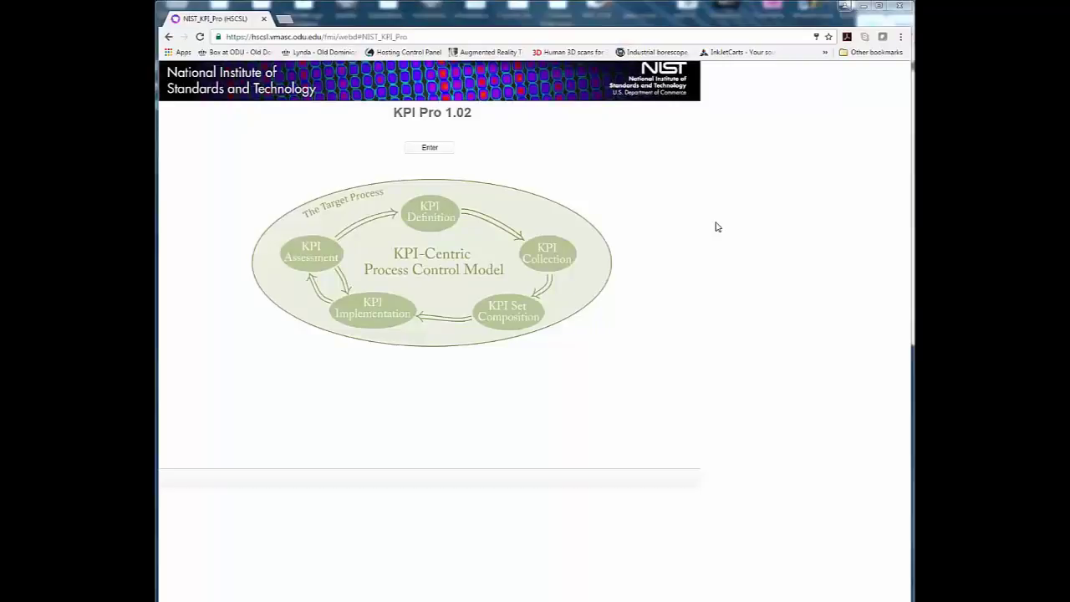
- Enter the KPI Pro 1.02 assessment forms from the landing page
left_click(430, 148)
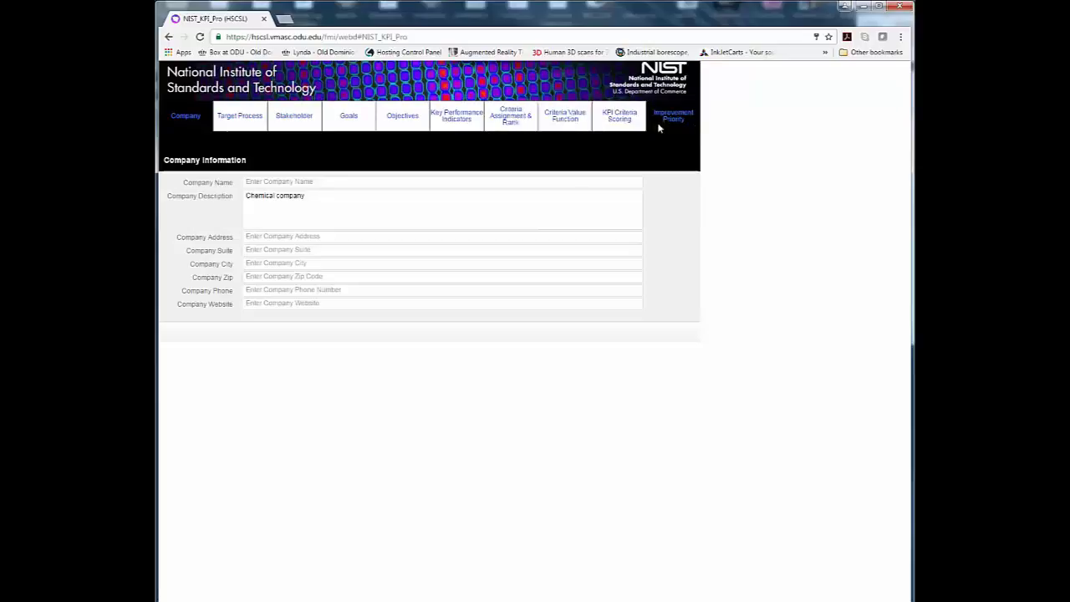
- Enter company name 'XYZ Company' and target process 'Environment Health & Safety'
left_click(321, 182)
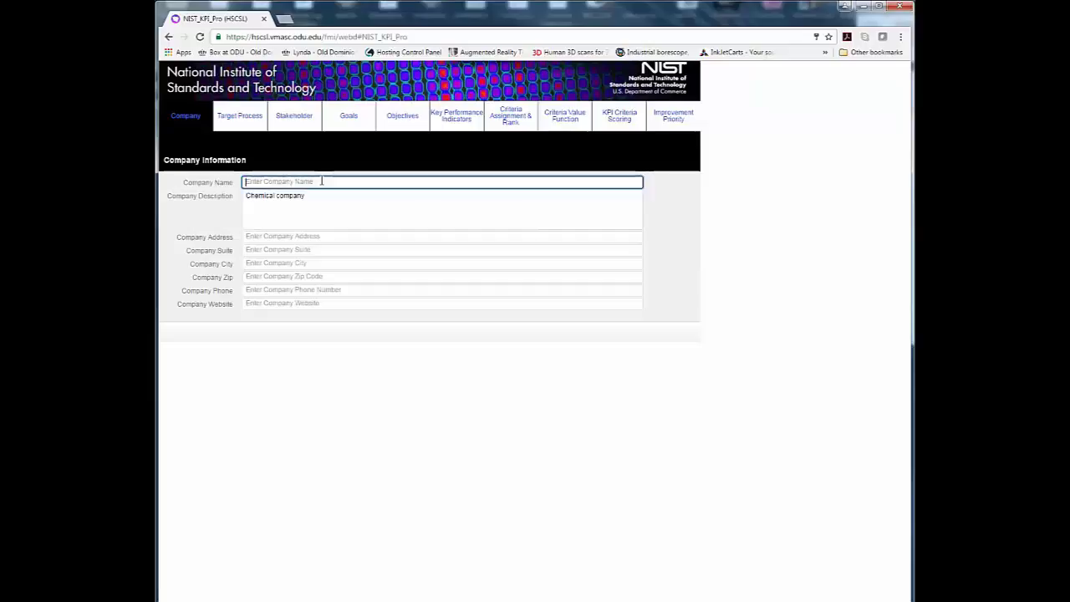
type("XYZ")
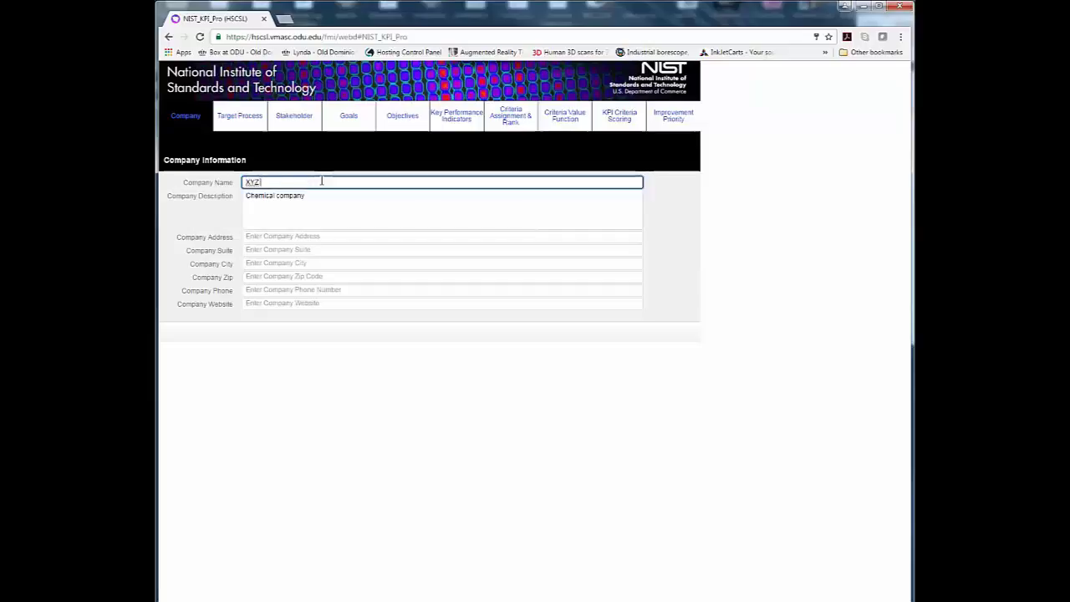
type(" Company")
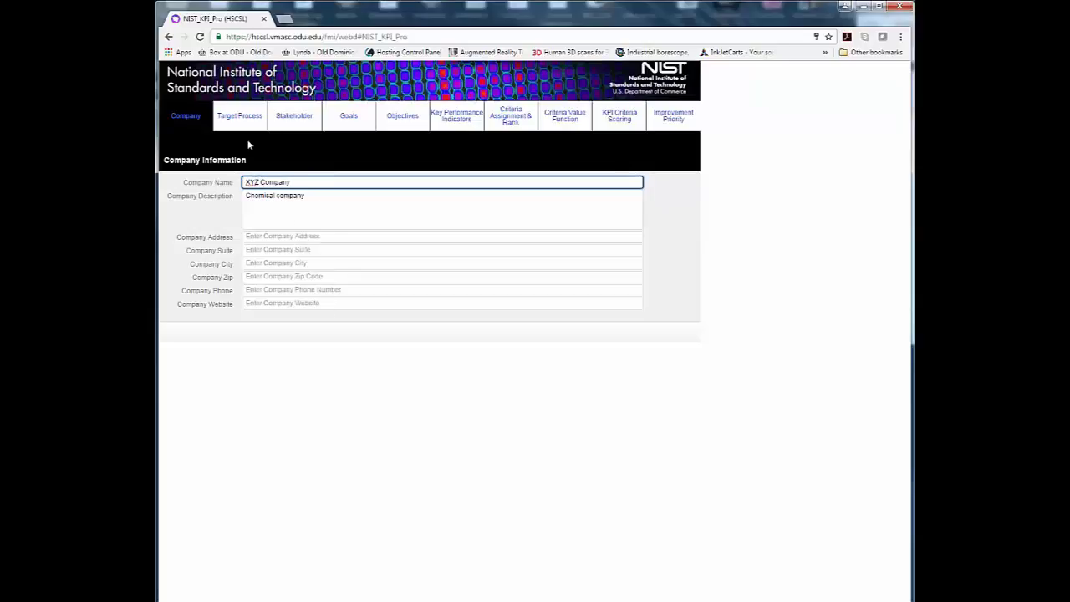
left_click(244, 115)
left_click(273, 183)
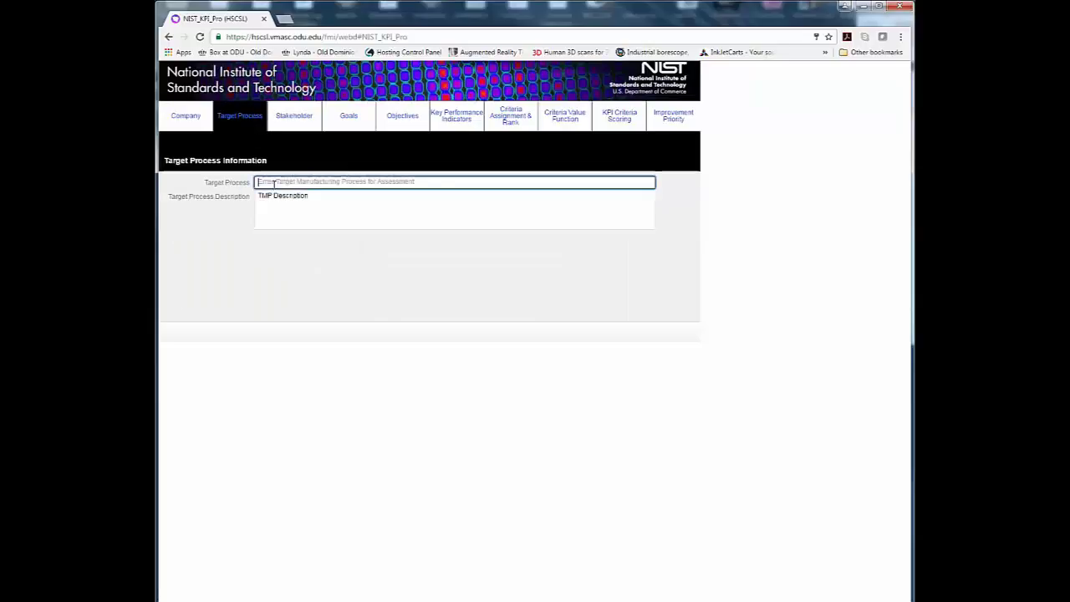
type("E")
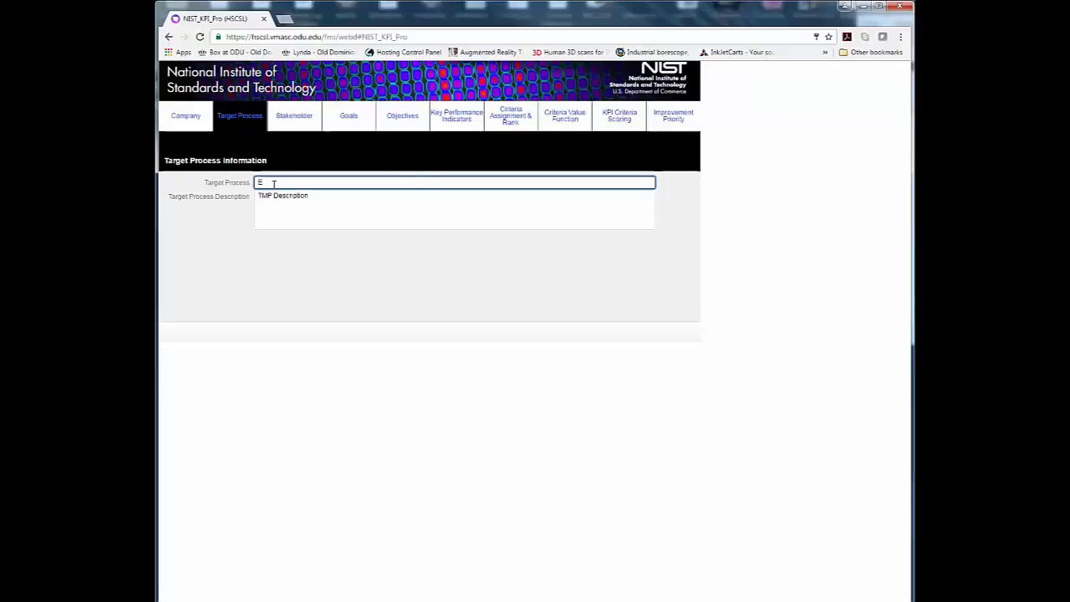
type("nvironment Health & Safety")
- Start a new stakeholder record with first name, last name and position 'Process Manager', then delete it
left_click(288, 126)
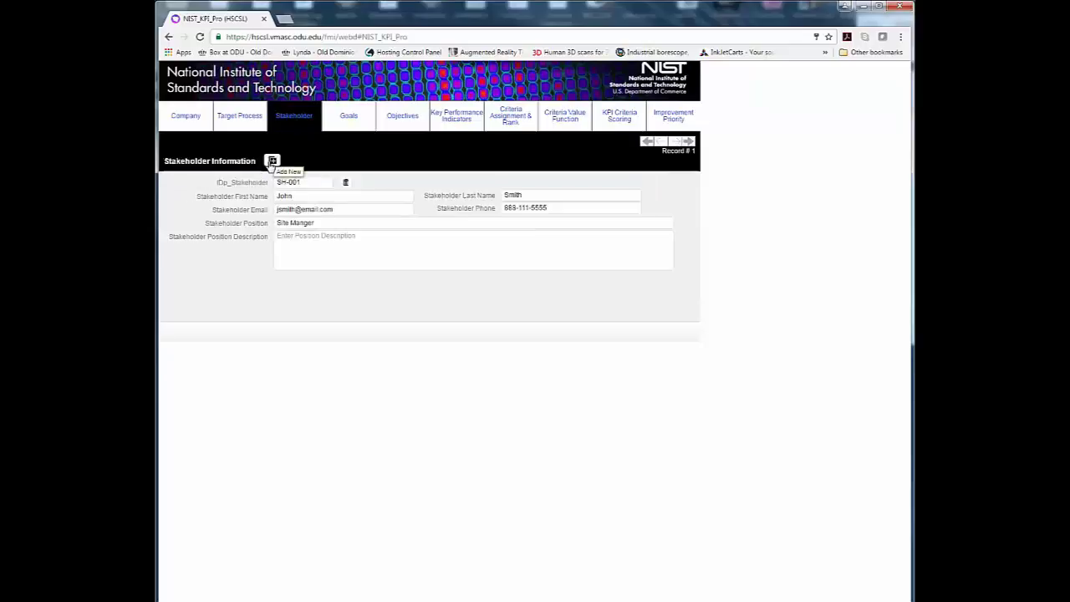
left_click(272, 160)
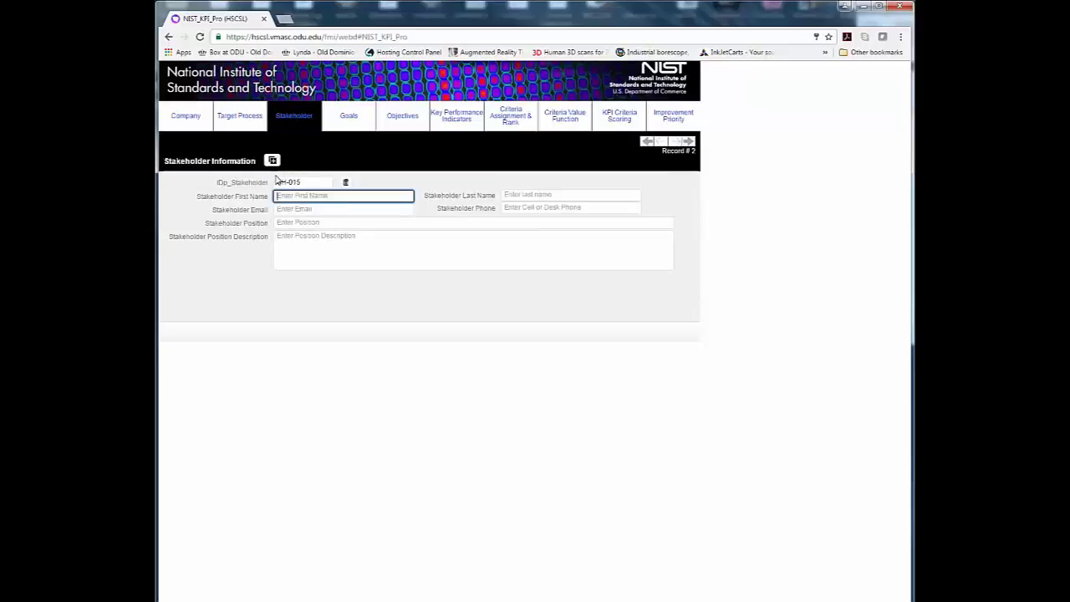
type("Lisa")
key("Tab")
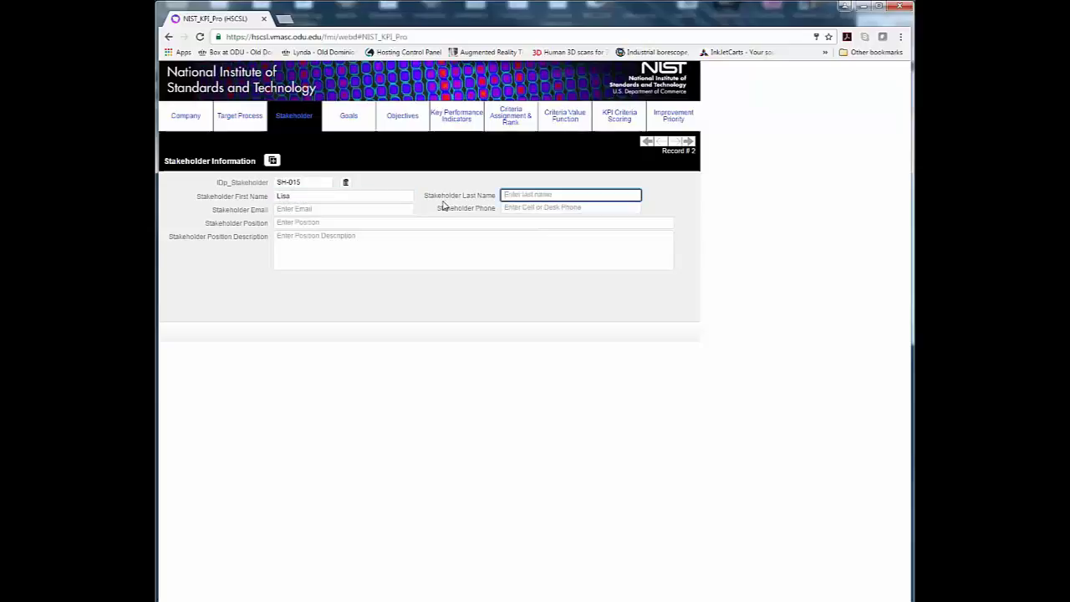
type("Smith")
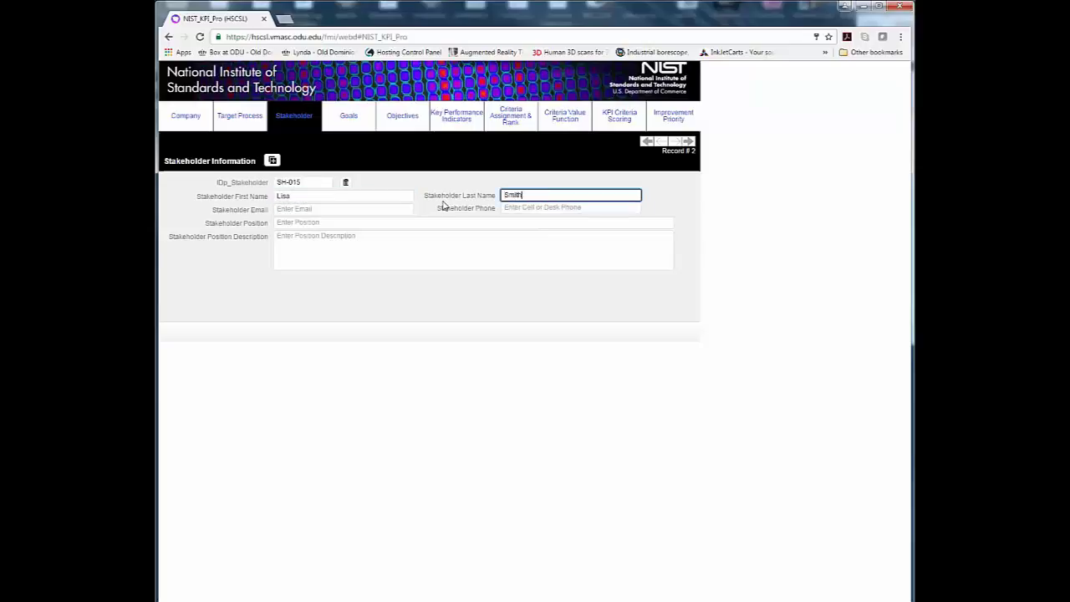
key("Tab")
key("Tab")
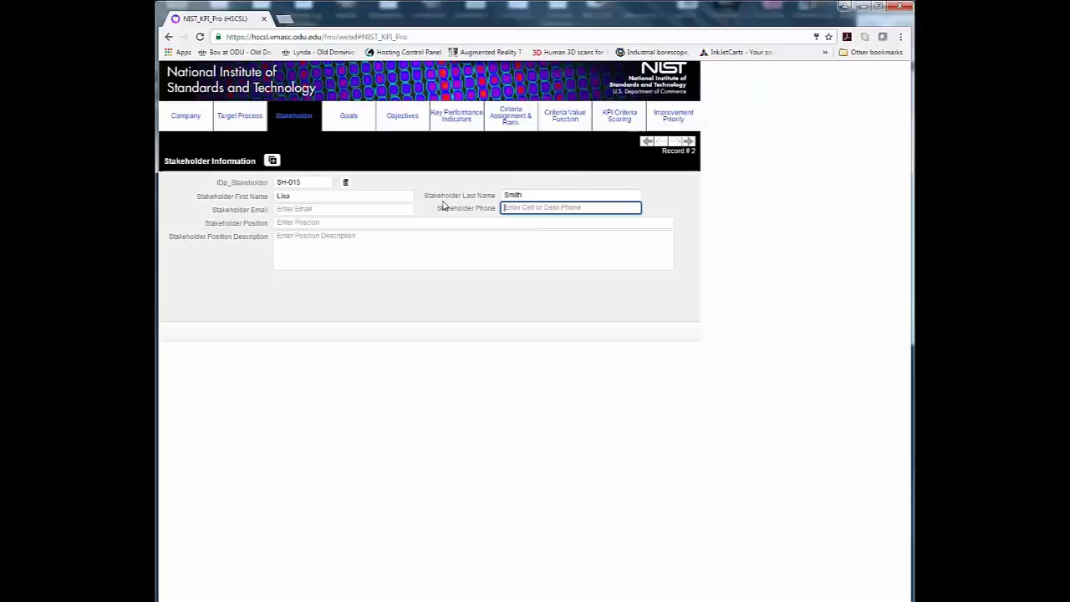
key("Tab")
type("Proc")
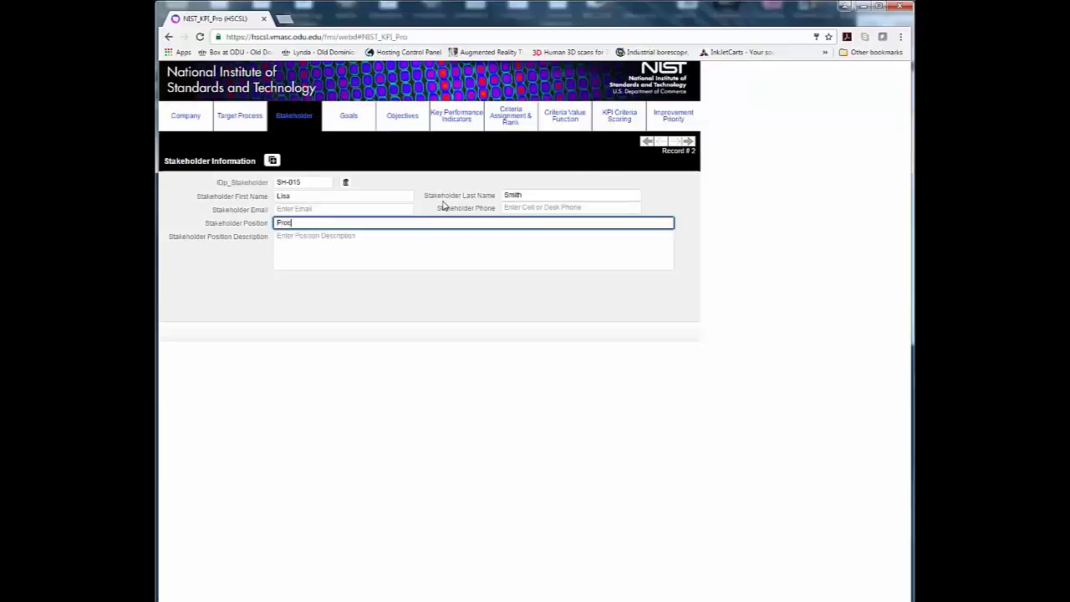
type("ess Manager")
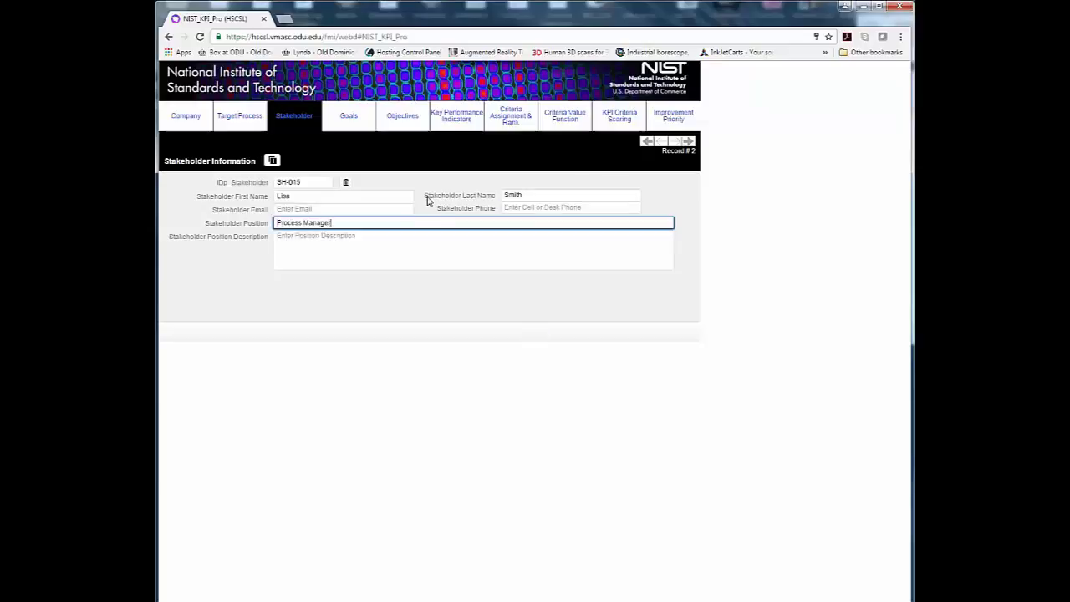
left_click(347, 182)
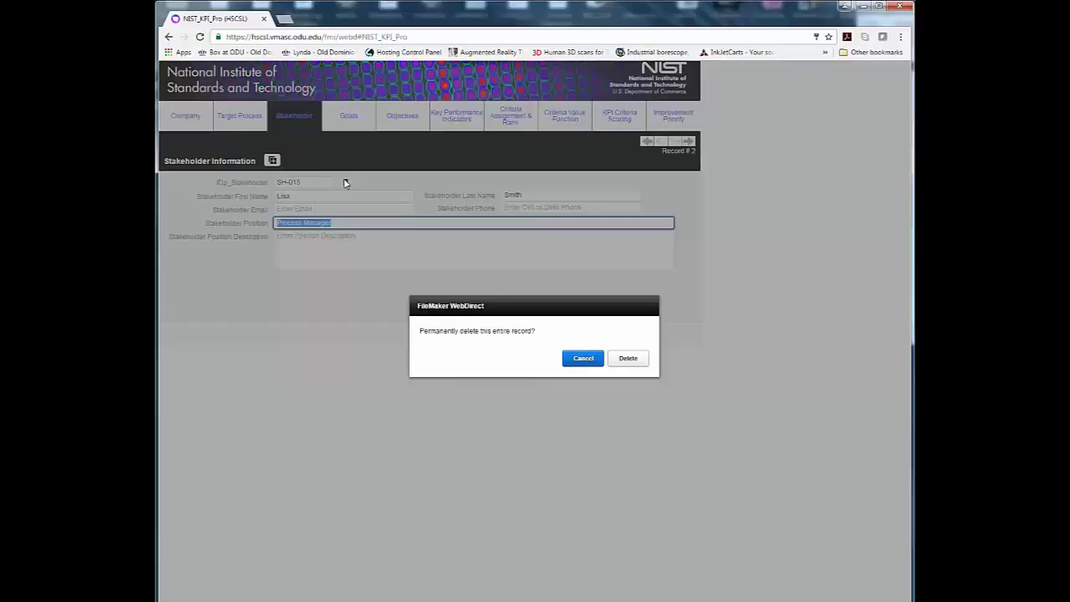
left_click(624, 360)
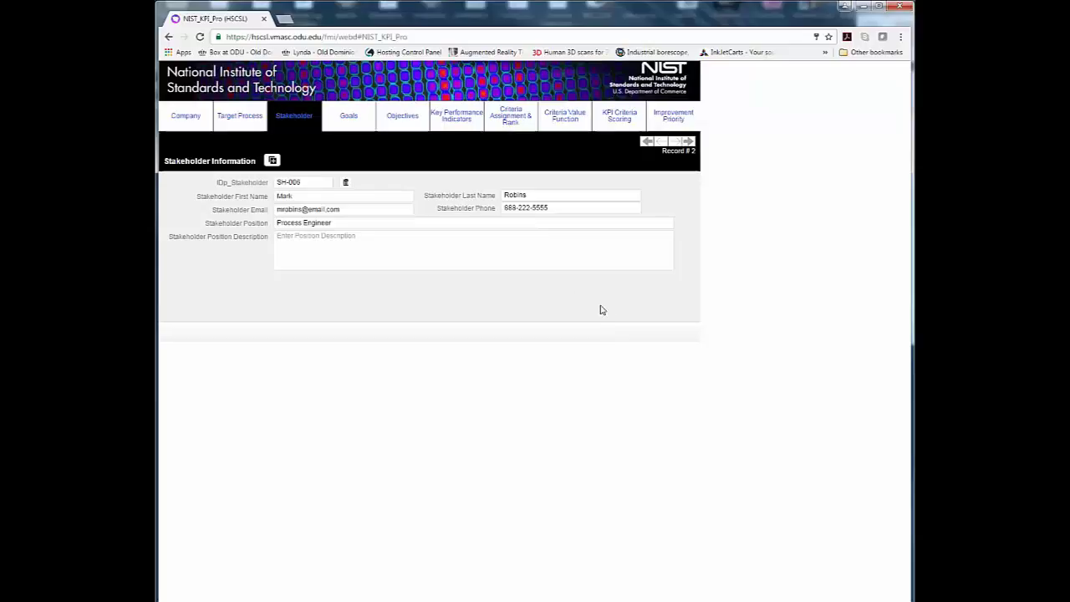
- Return to the first stakeholder record and add a new goal named 'Safety'
left_click(648, 143)
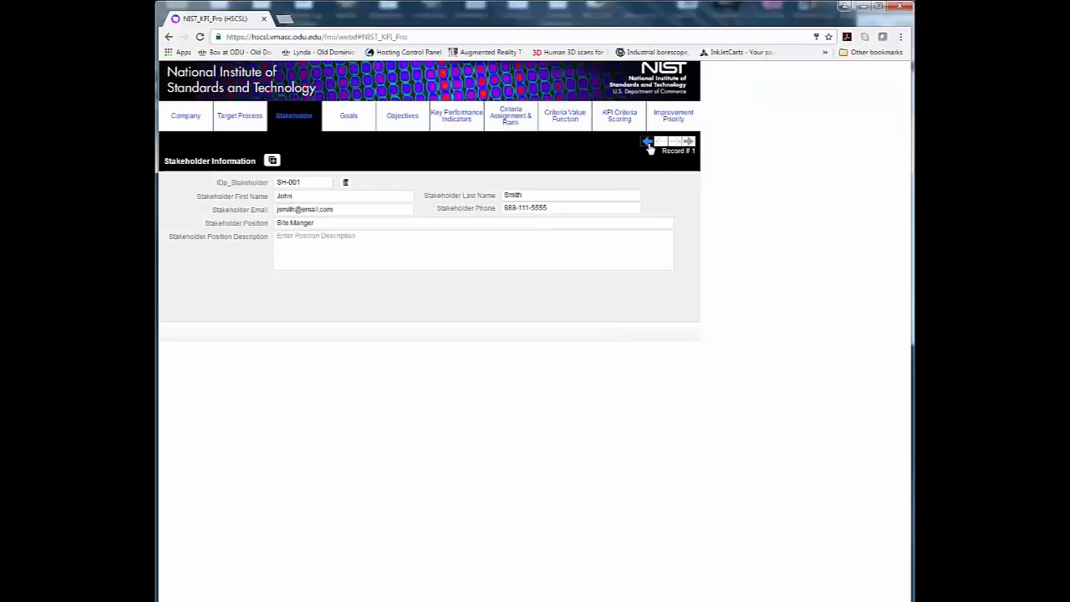
left_click(349, 112)
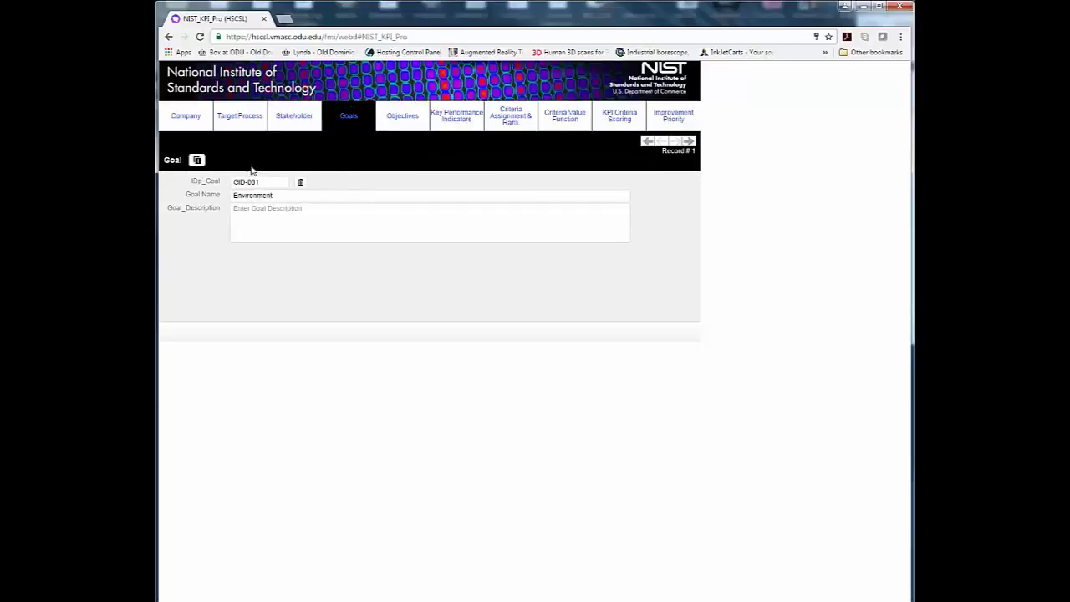
left_click(198, 159)
type("Safety")
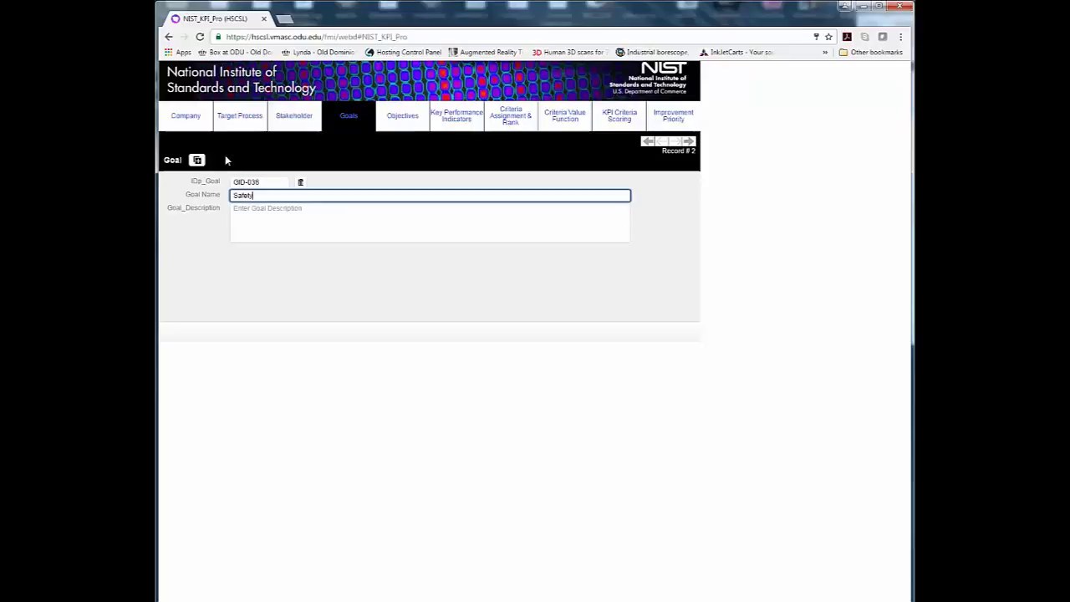
left_click(400, 128)
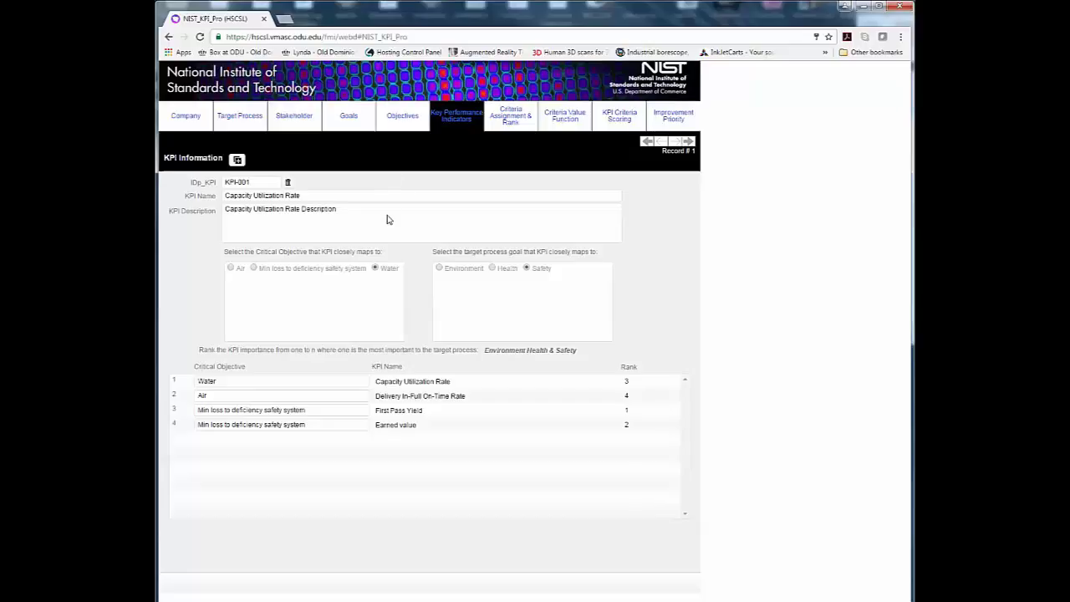
- Map KPI-001 to the Min loss objective and Health goal, then rank the four KPIs 1–4
left_click(253, 269)
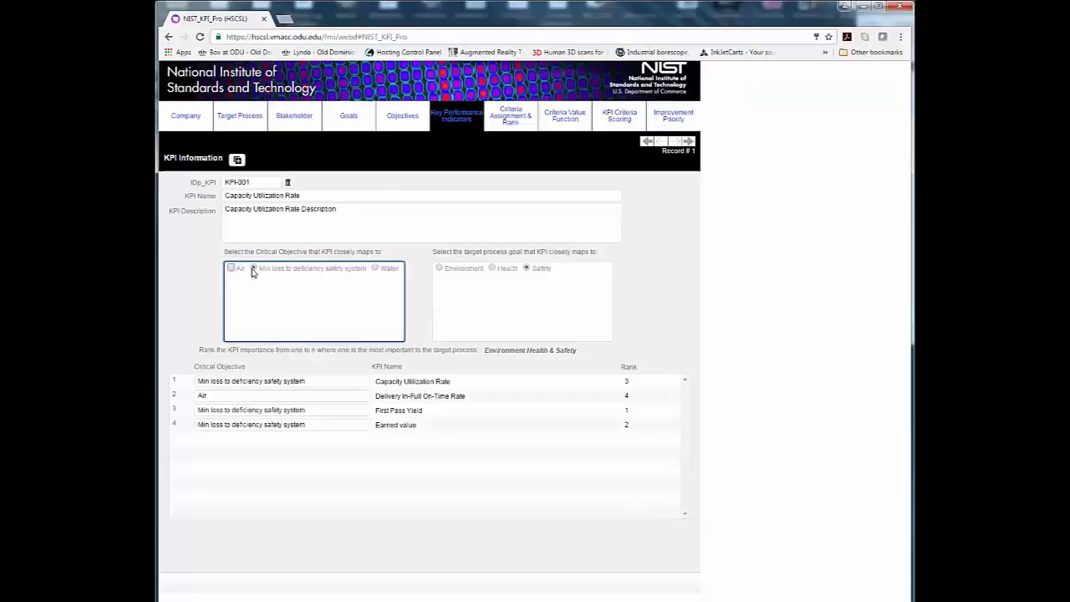
left_click(492, 270)
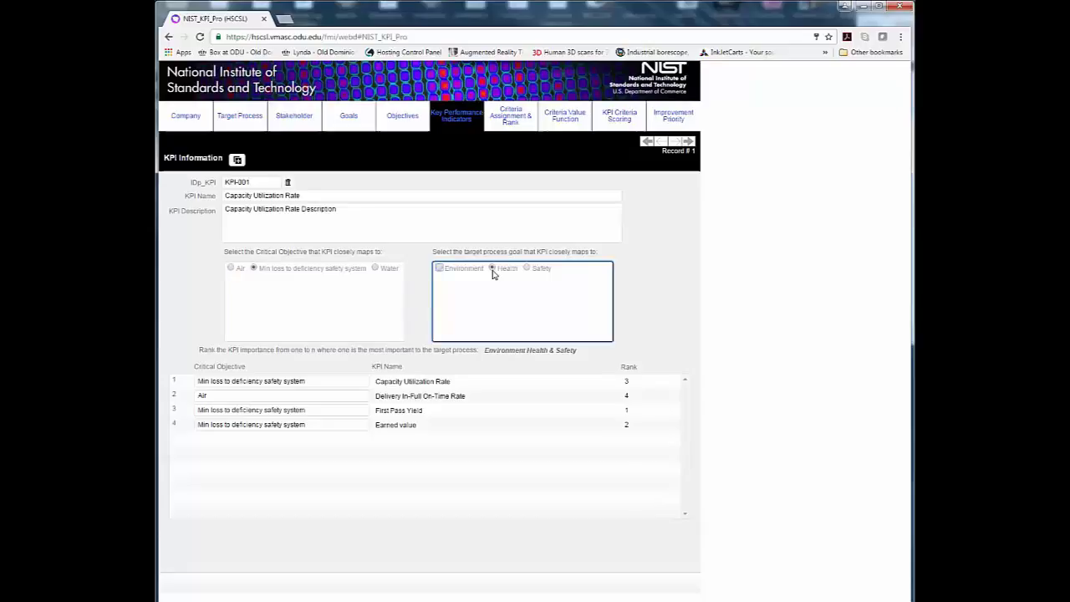
left_click(628, 382)
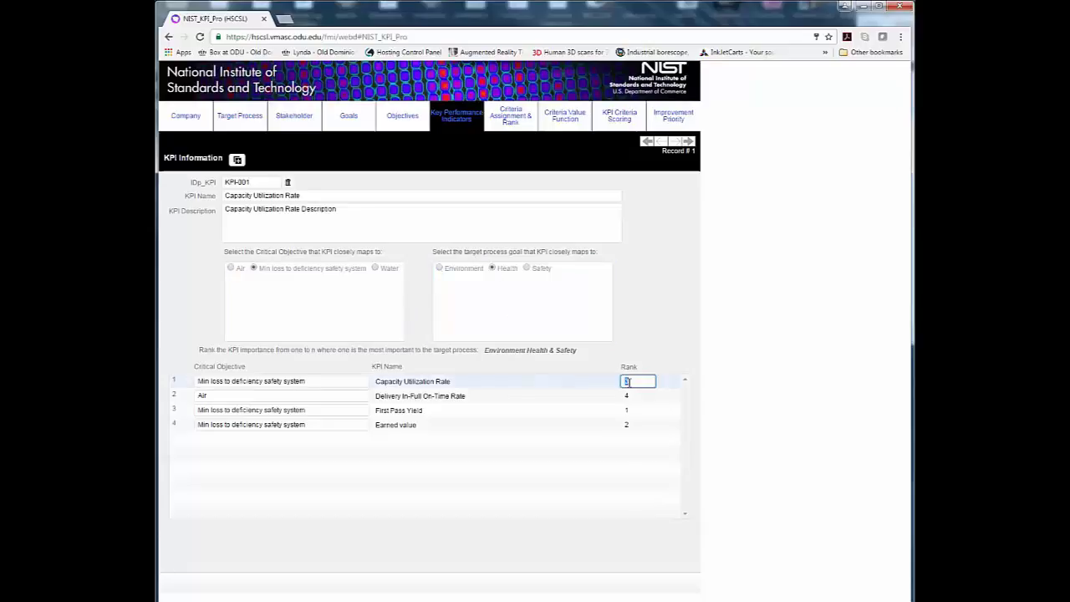
type("1")
left_click(630, 396)
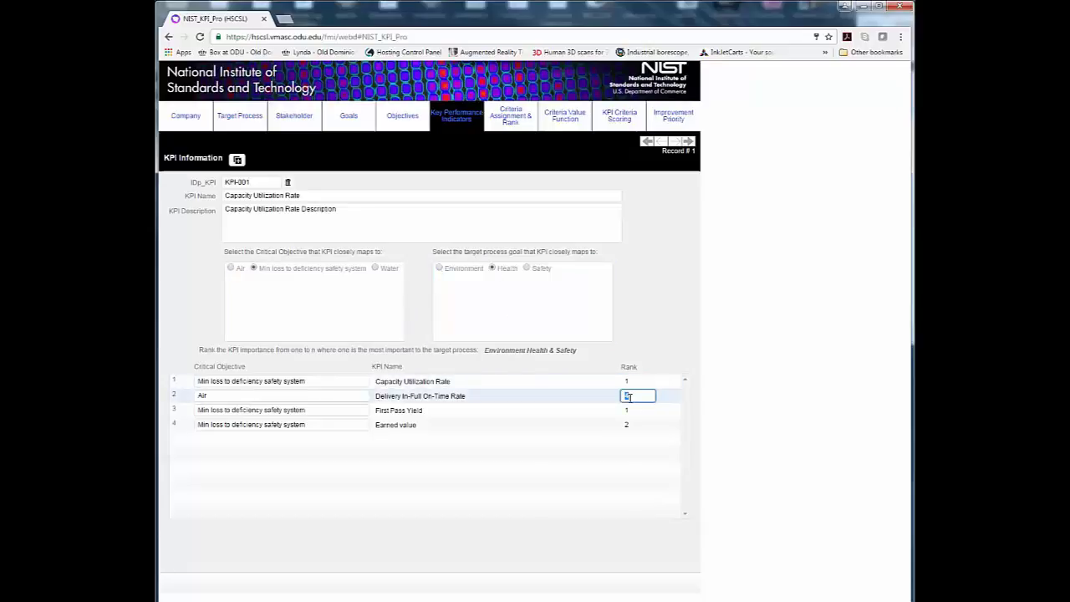
type("2")
left_click(630, 411)
type("3")
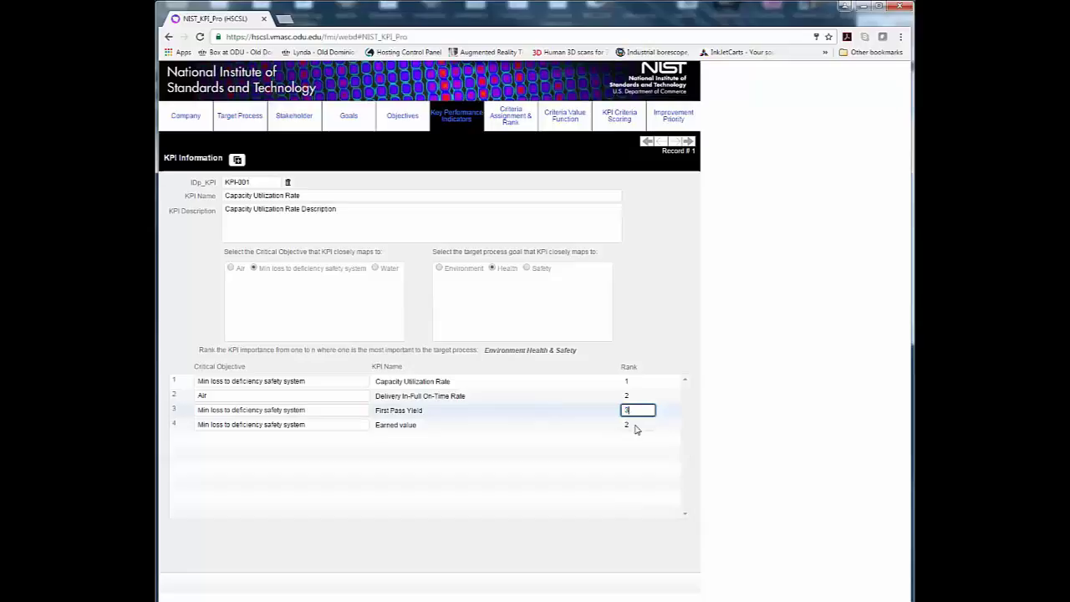
left_click(633, 426)
type("4")
left_click(653, 331)
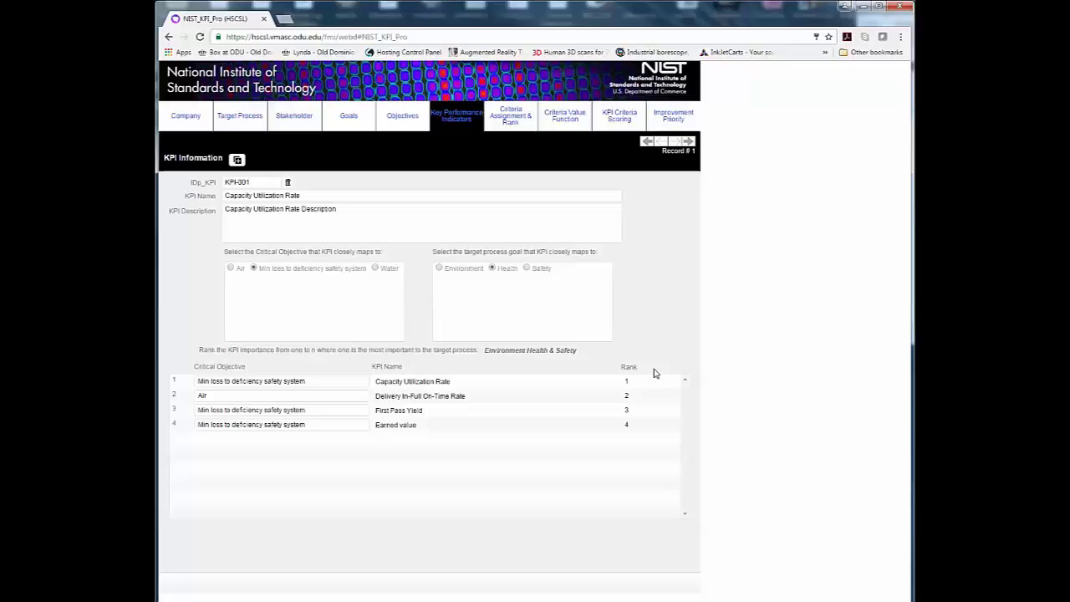
- Give criteria ranks 1, 2 and 3 to Predictive, Documented and Quantifiable
left_click(509, 121)
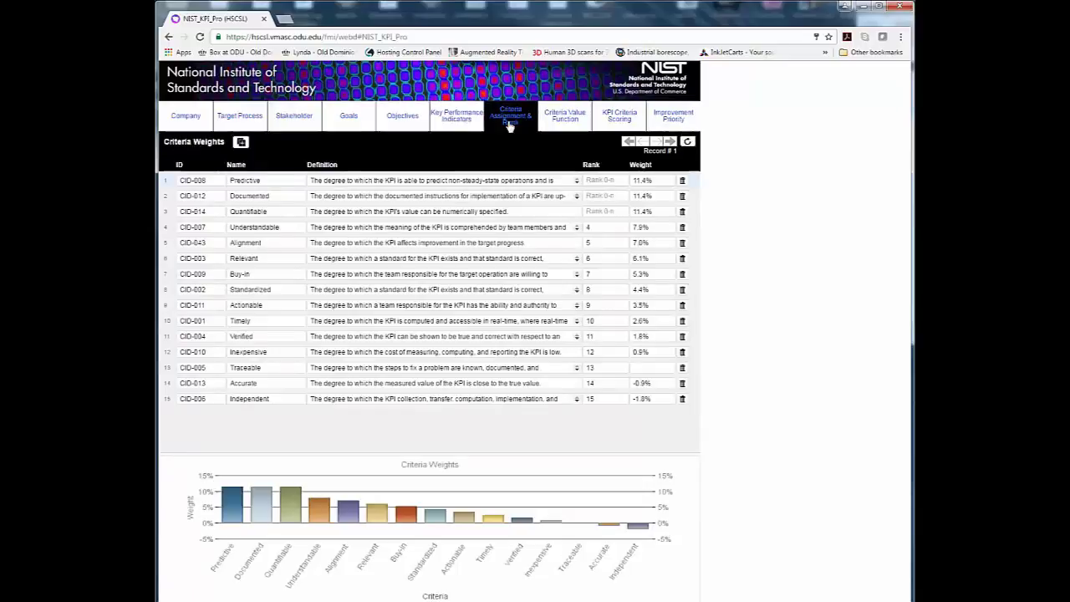
left_click(589, 181)
type("1")
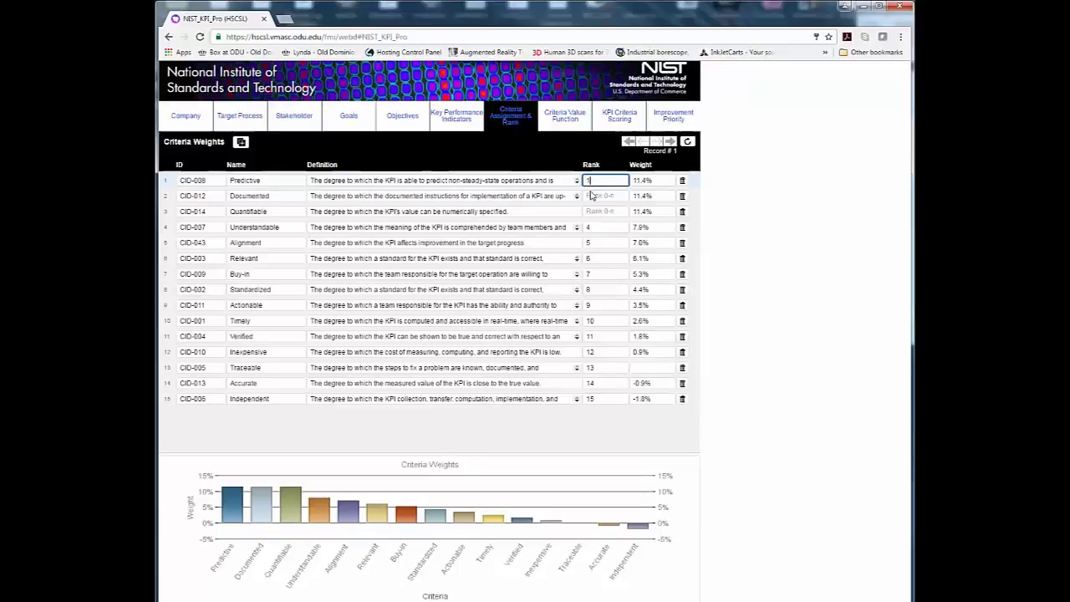
key("Return")
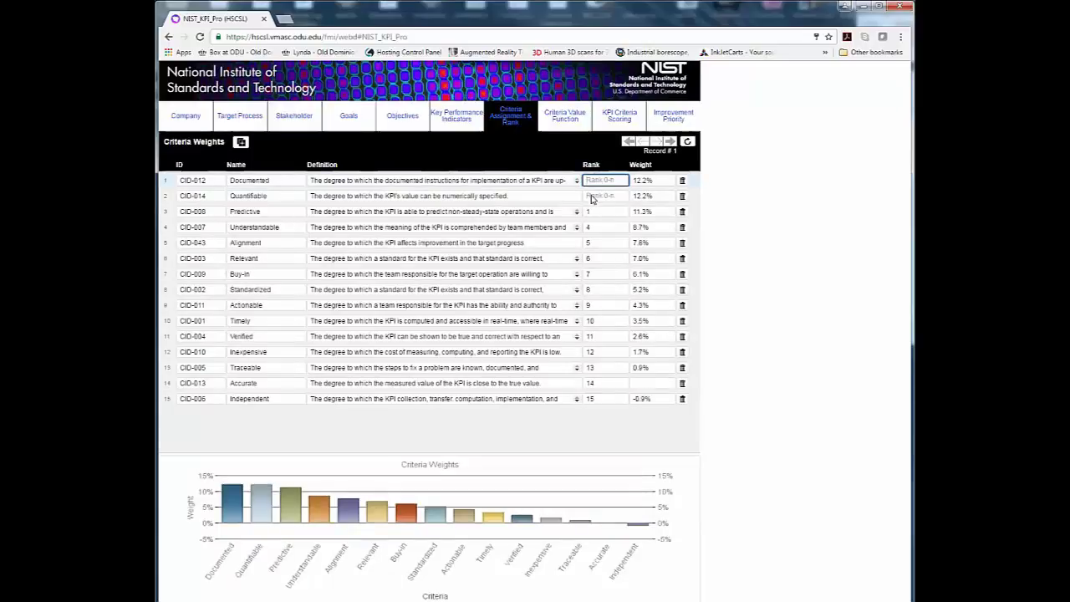
type("2")
key("Return")
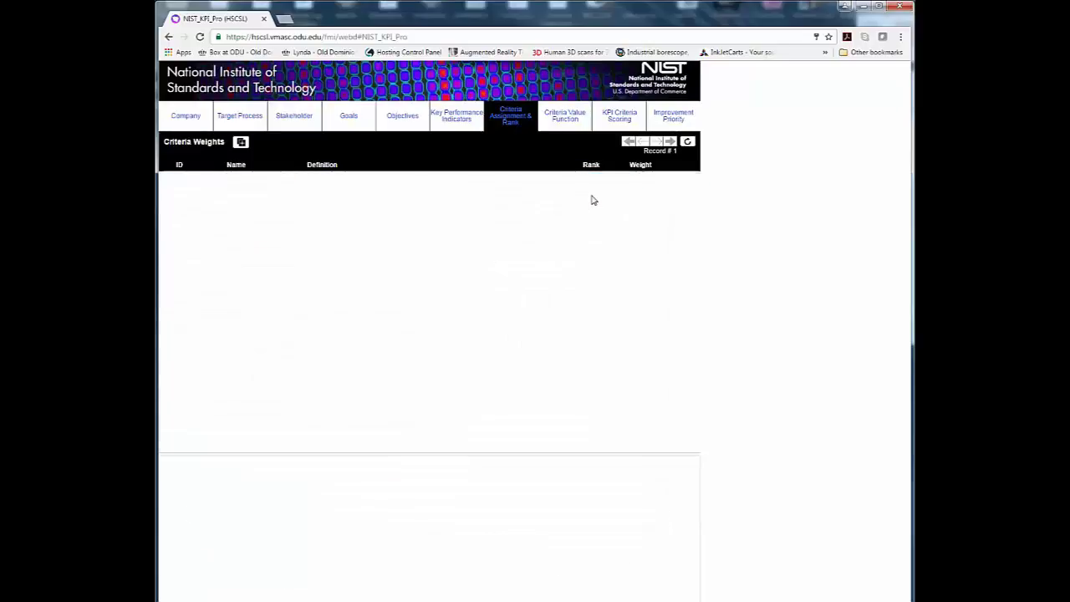
type("3")
key("Return")
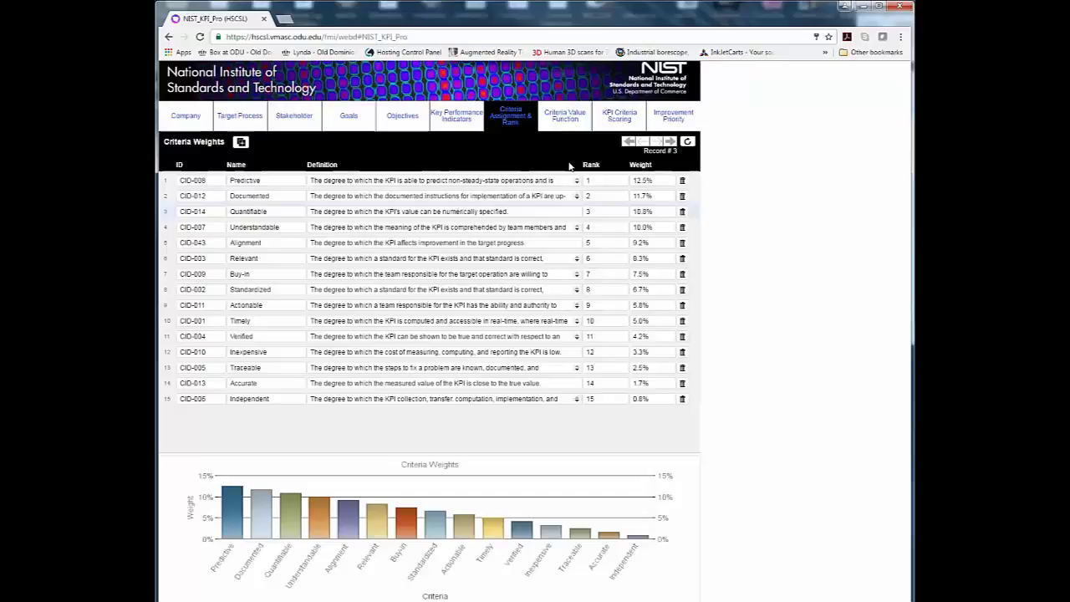
- Change Quantifiable's v(x) values: Completely Disagree 0→10, Mostly Agree 75→90, Slightly Agree 60→80
left_click(559, 122)
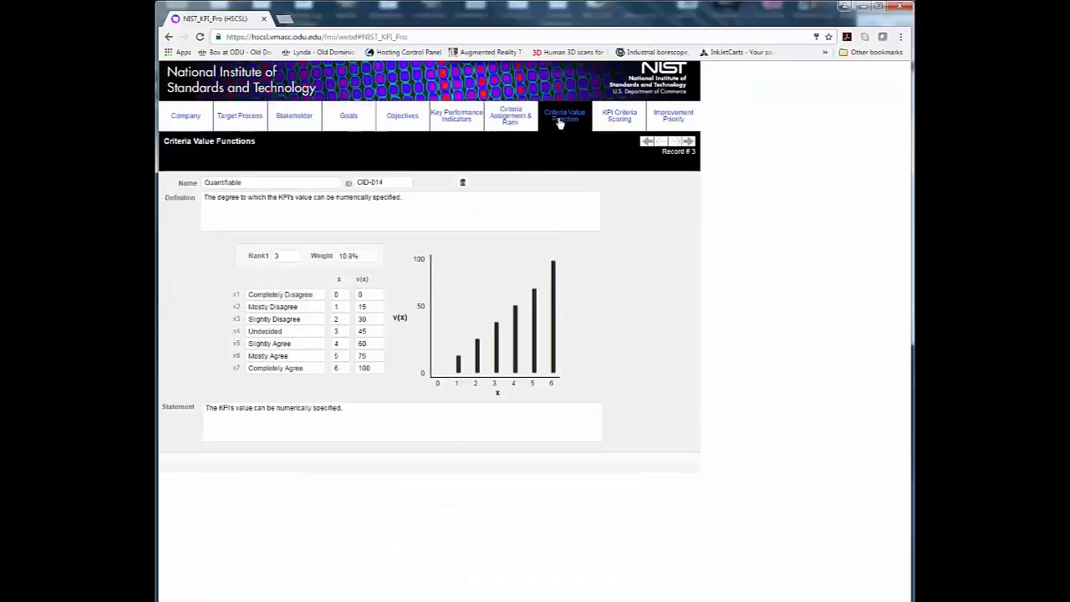
left_click(367, 293)
left_click_drag(367, 294, 352, 301)
type("10")
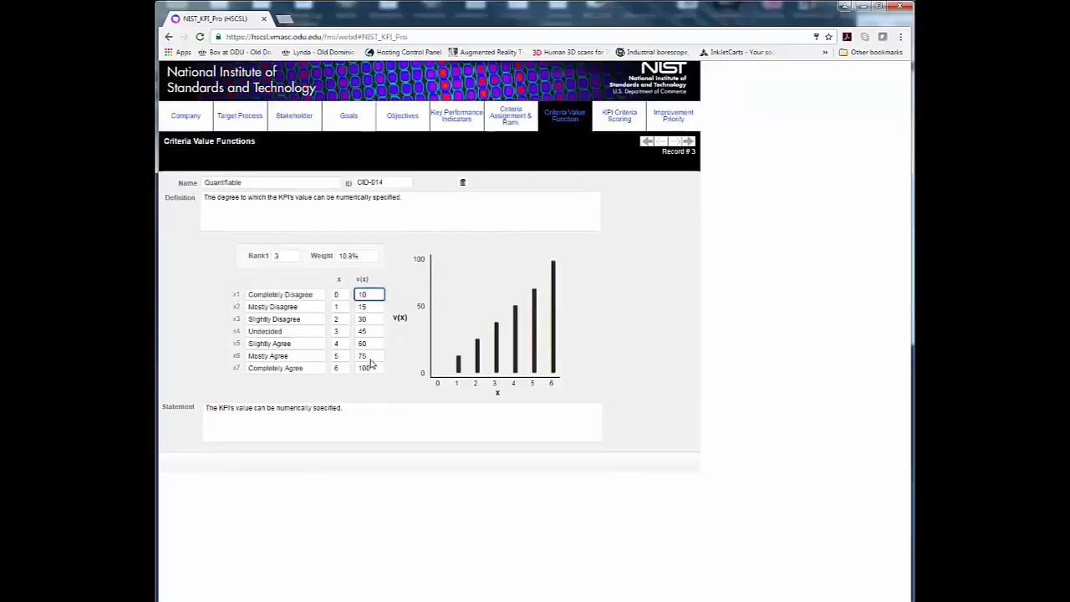
left_click_drag(373, 357, 357, 358)
type("90")
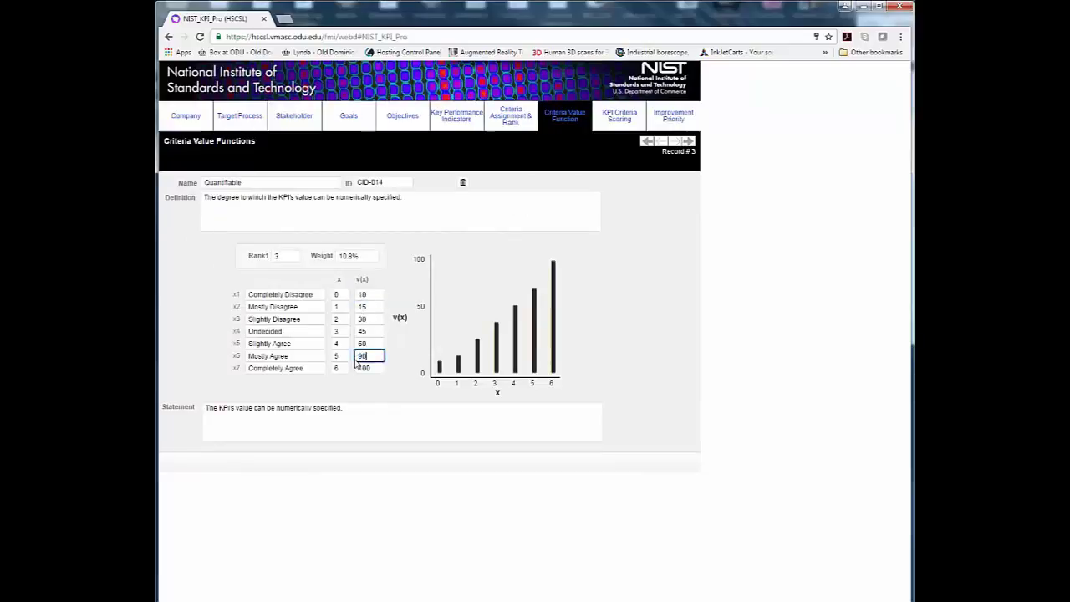
left_click(407, 370)
left_click(374, 343)
left_click_drag(374, 343, 351, 352)
type("80")
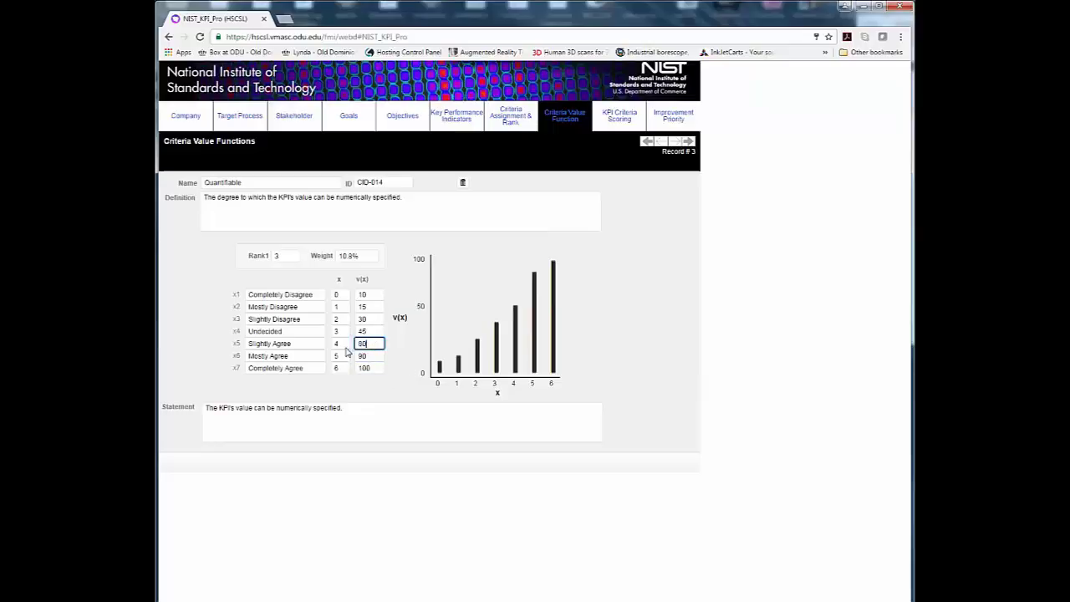
left_click(406, 365)
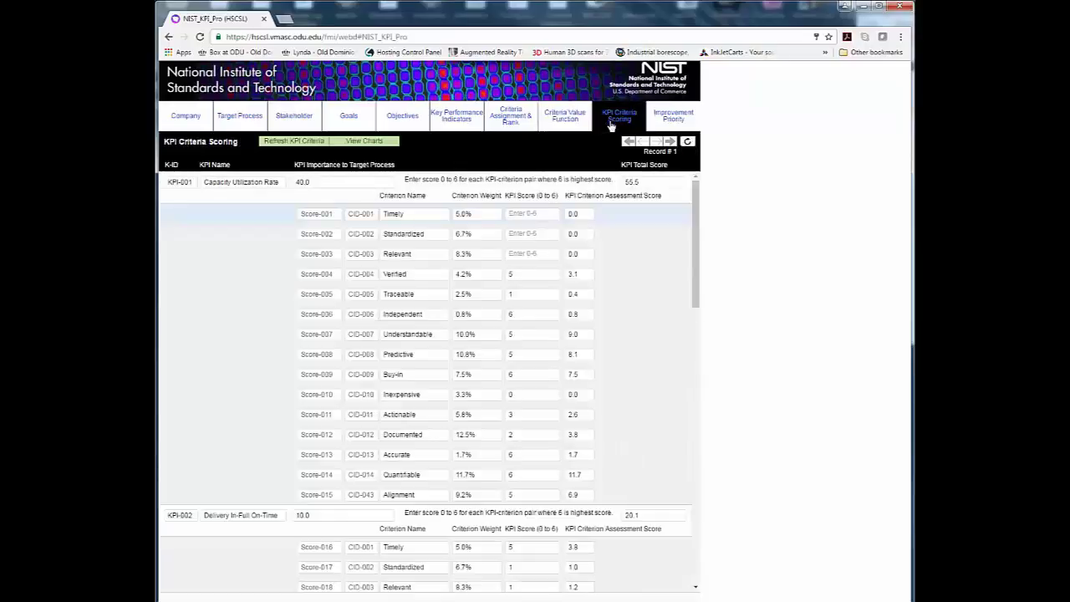
- Score Capacity Utilization Rate 5 on Score-001, 4 on Score-002 and 6 on Score-003
left_click(539, 214)
type("5")
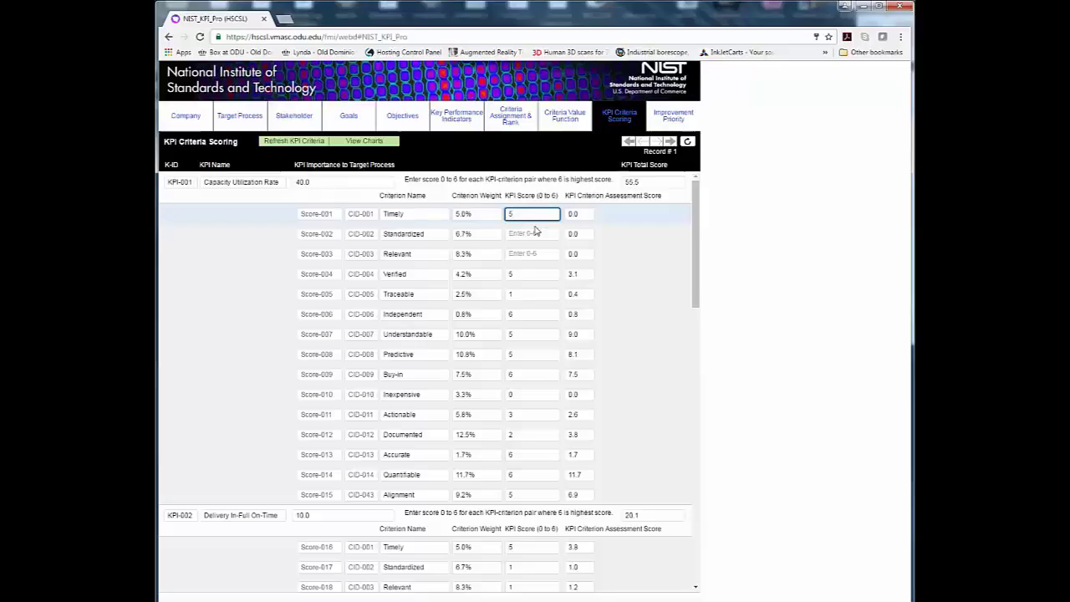
left_click(536, 234)
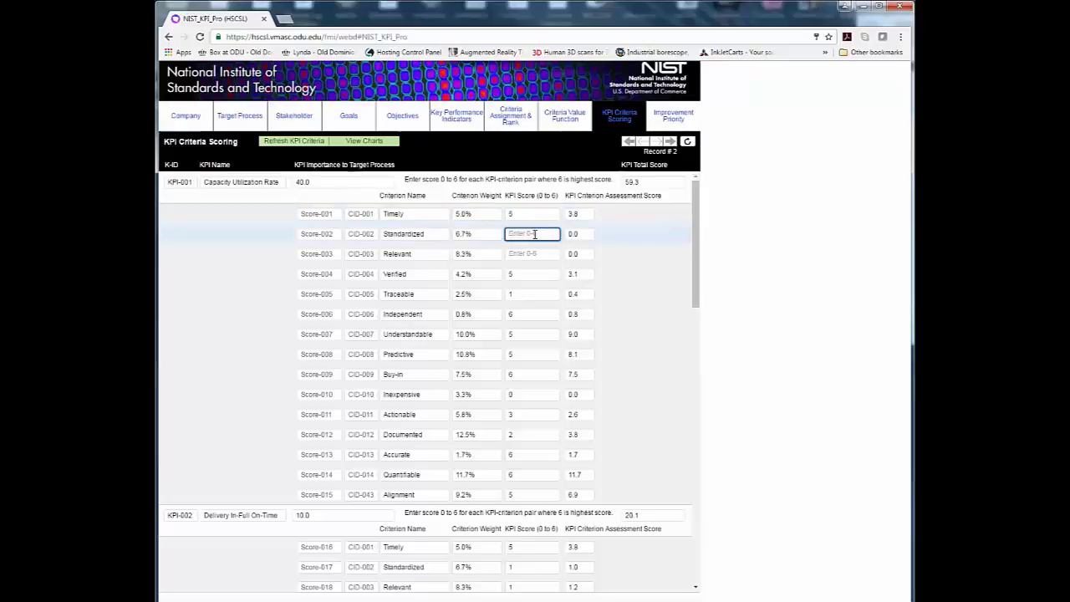
type("4")
left_click(534, 254)
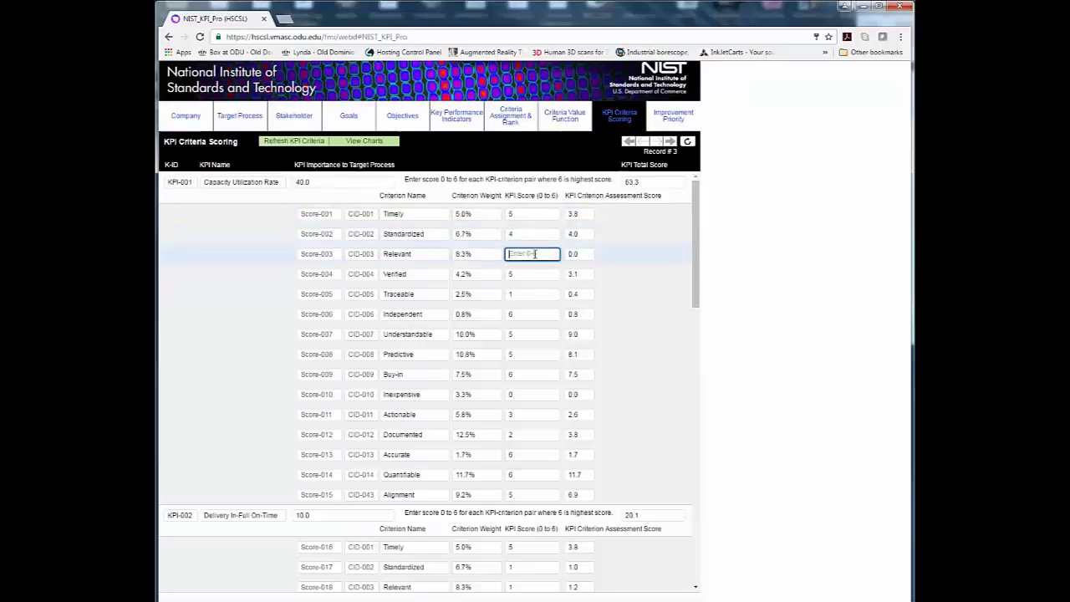
type("6")
left_click(650, 300)
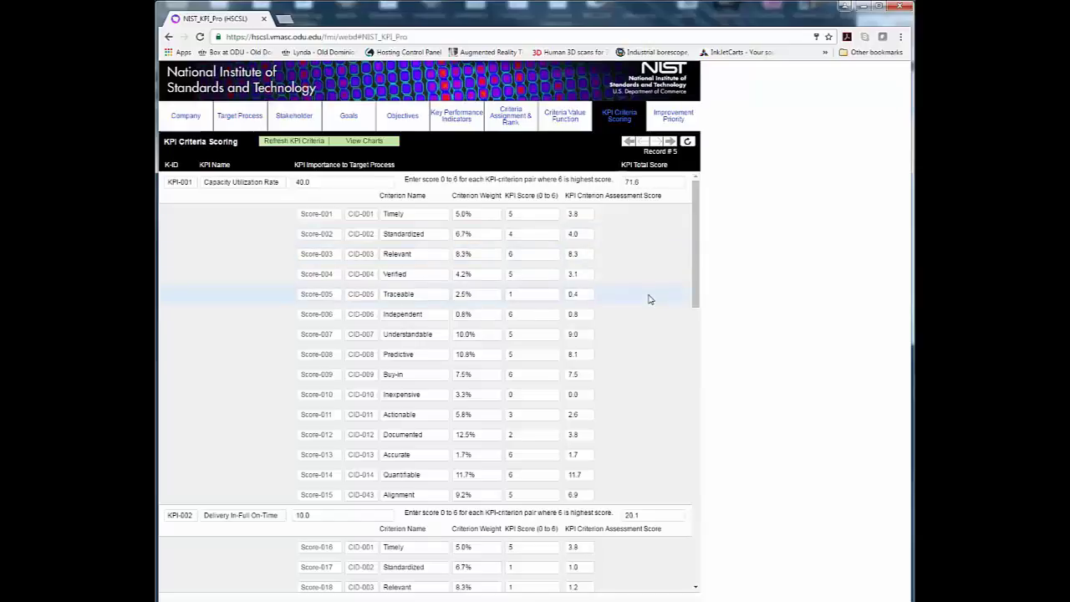
left_click_drag(692, 269, 706, 362)
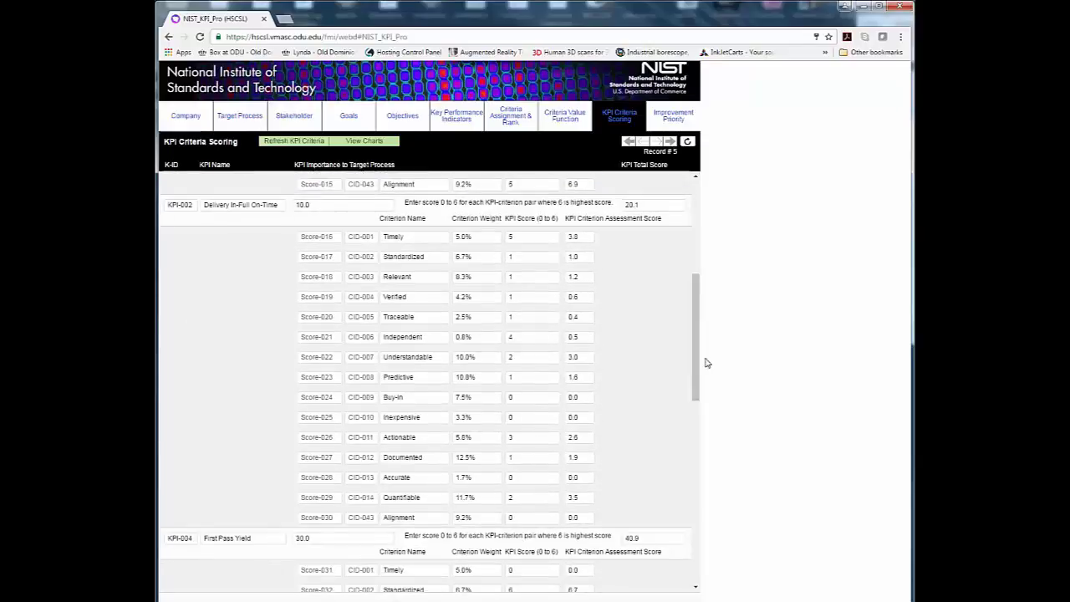
- Refresh the KPI criteria scores and display them as charts
left_click(299, 142)
left_click(350, 145)
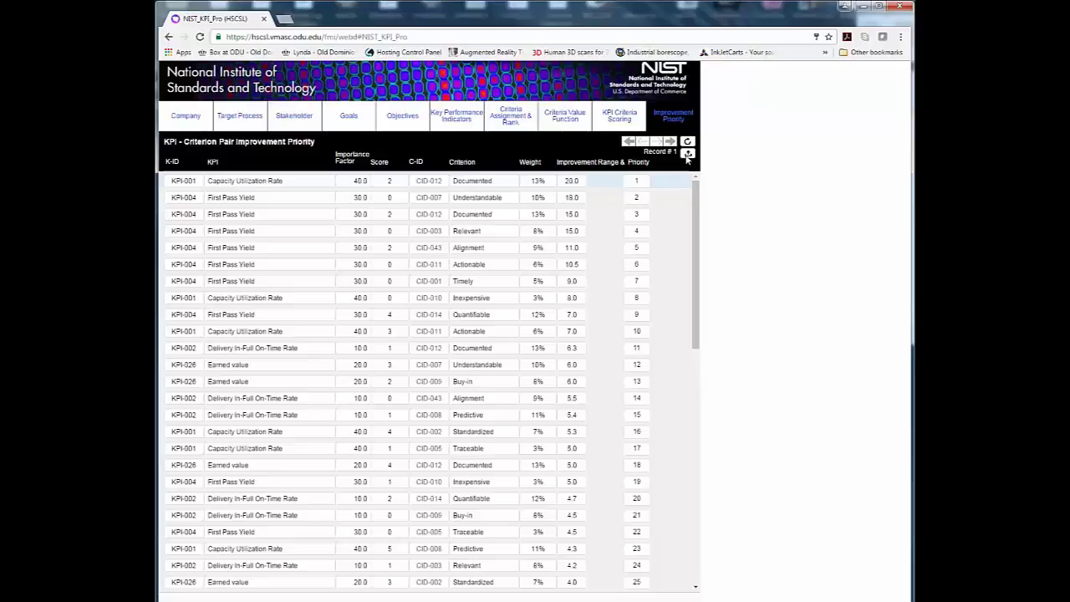
- Start exporting the priority list, cancel at the field order dialog, and return to the welcome page
left_click(687, 155)
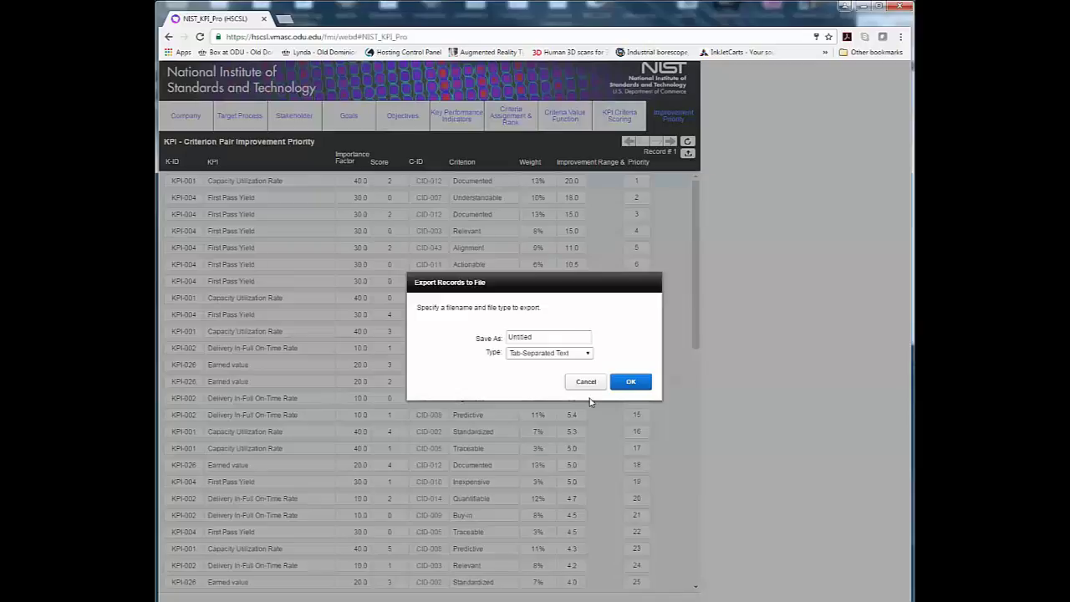
left_click(629, 383)
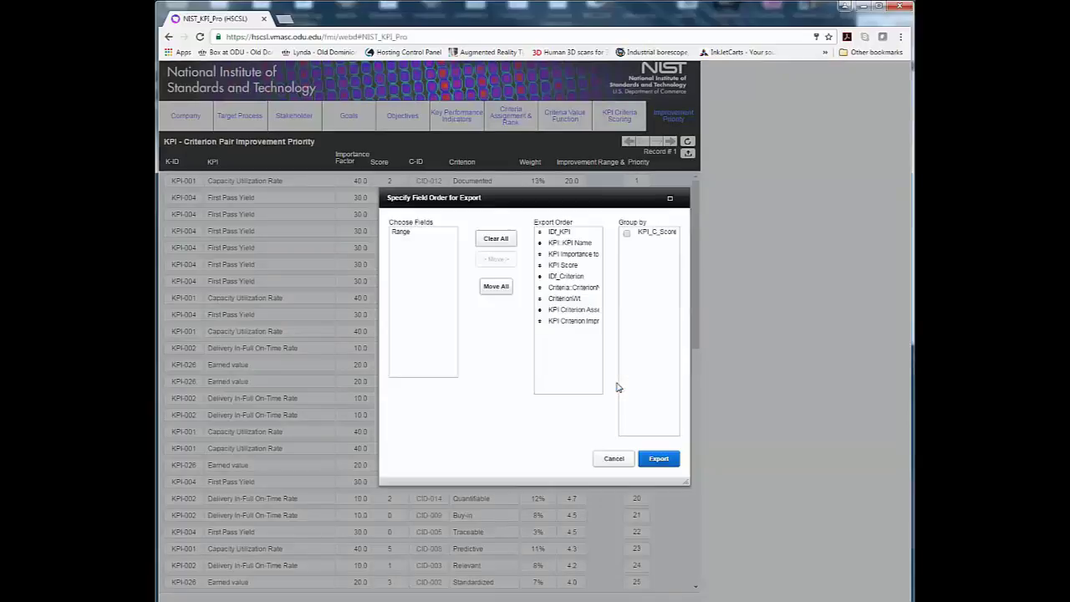
left_click(623, 459)
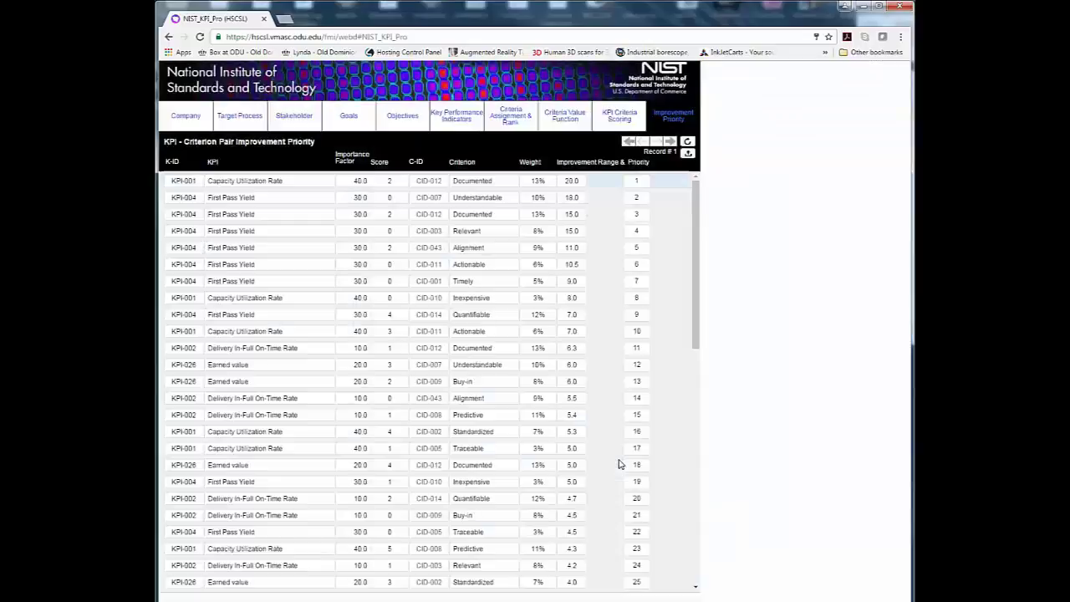
left_click(403, 90)
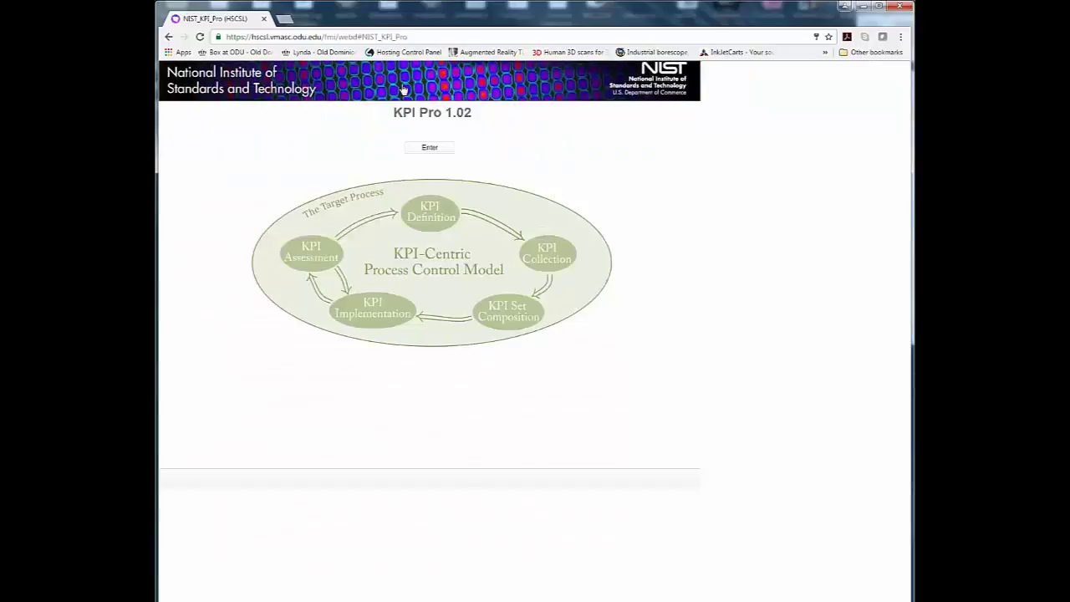